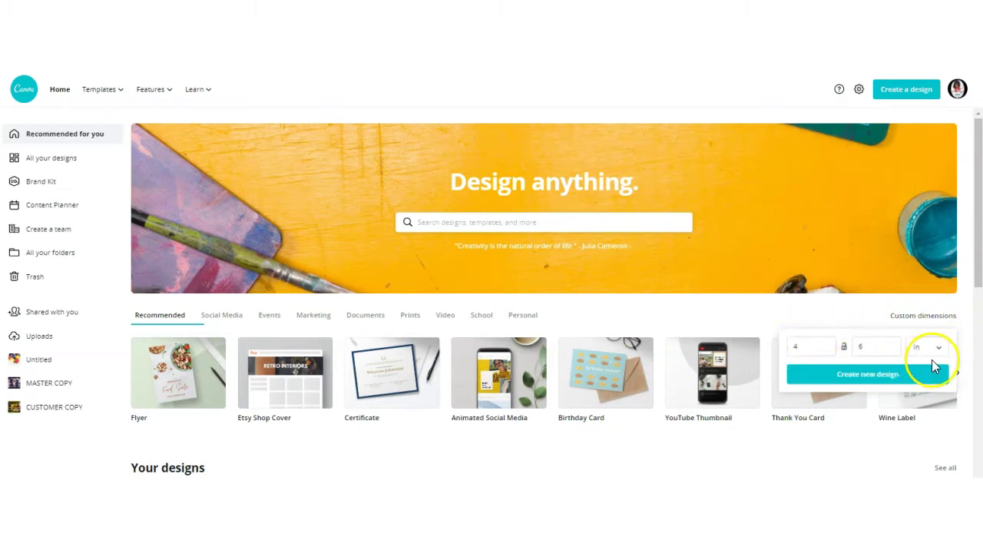
# - Create a blank 4 × 6 in design and add a square shape to its page
pyautogui.click(867, 378)
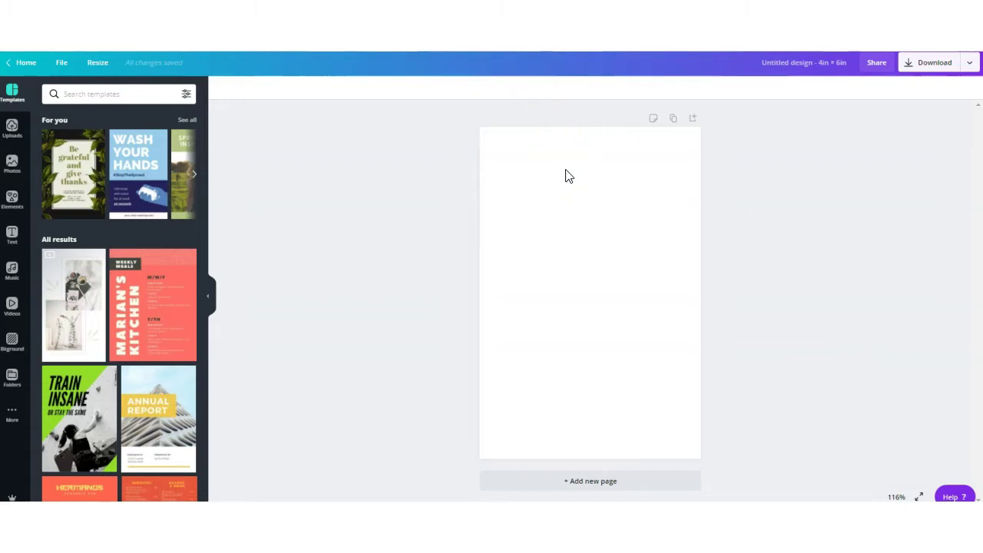
pyautogui.click(11, 198)
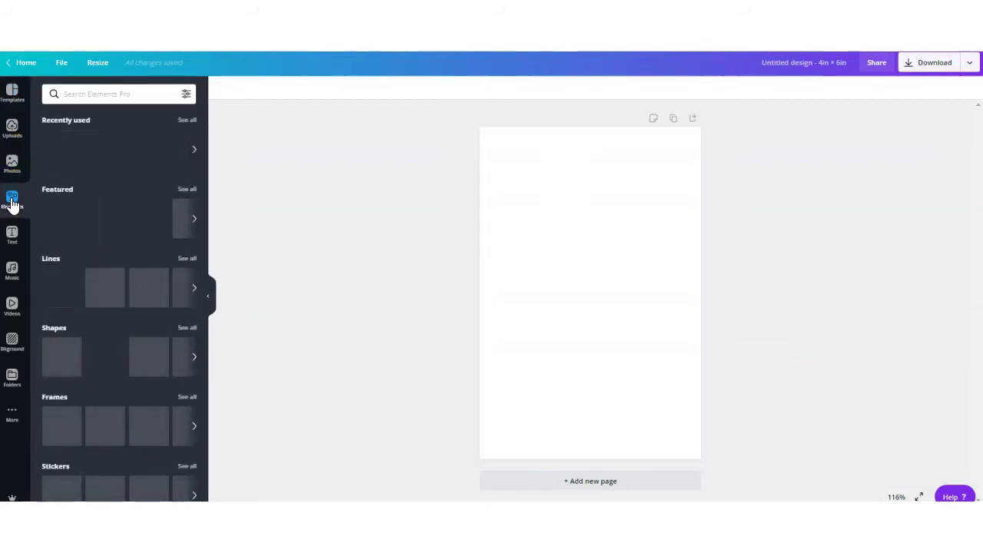
pyautogui.click(97, 355)
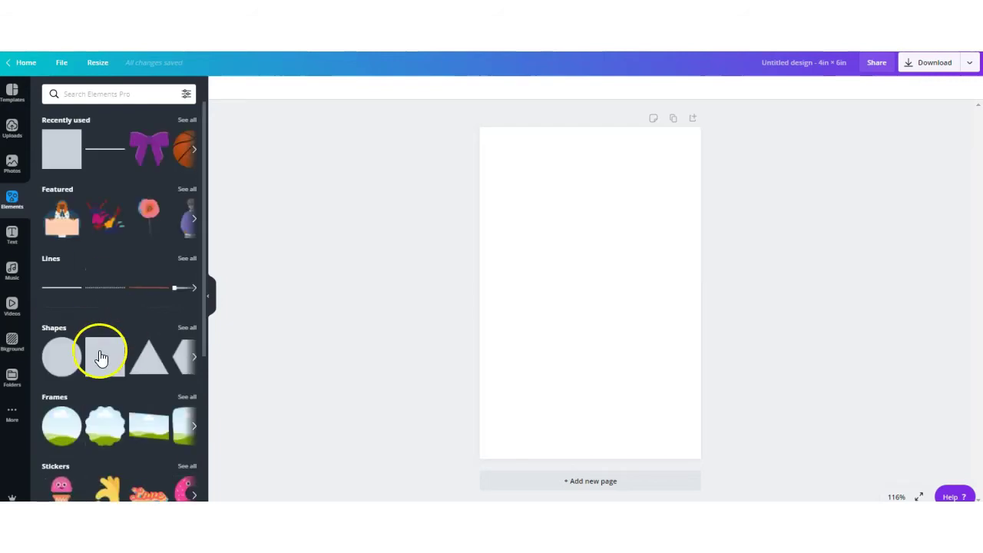
# - Reshape the blue square into a rectangle about three quarters of the page width and one third of its height, centered on the page
pyautogui.click(570, 250)
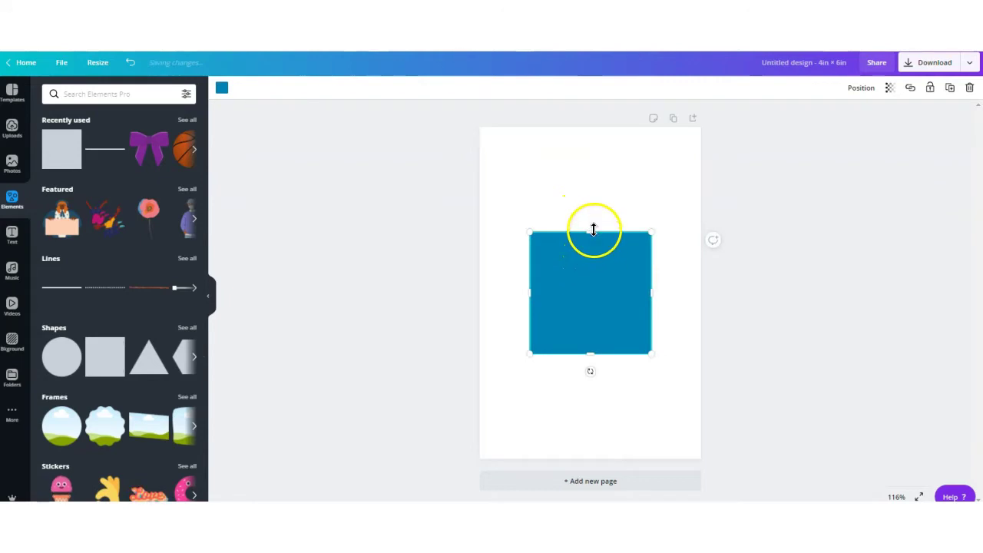
pyautogui.moveTo(588, 232); pyautogui.dragTo(590, 249)
pyautogui.click(536, 299)
pyautogui.moveTo(534, 298); pyautogui.dragTo(486, 298)
pyautogui.click(563, 278)
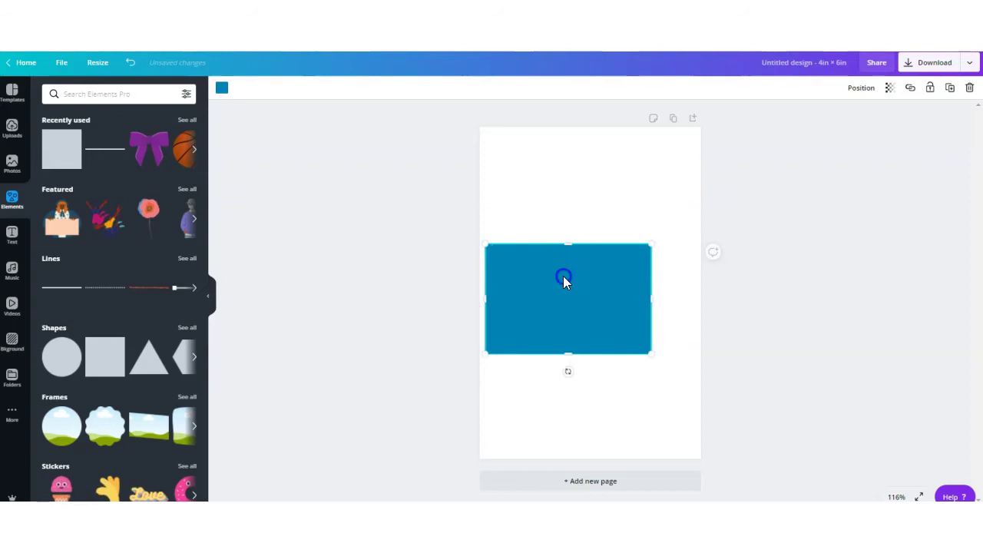
pyautogui.moveTo(582, 273); pyautogui.dragTo(585, 270)
pyautogui.click(576, 305)
# - Make two gray duplicates of the blue rectangle and place one directly above it and one directly below it
pyautogui.click(949, 88)
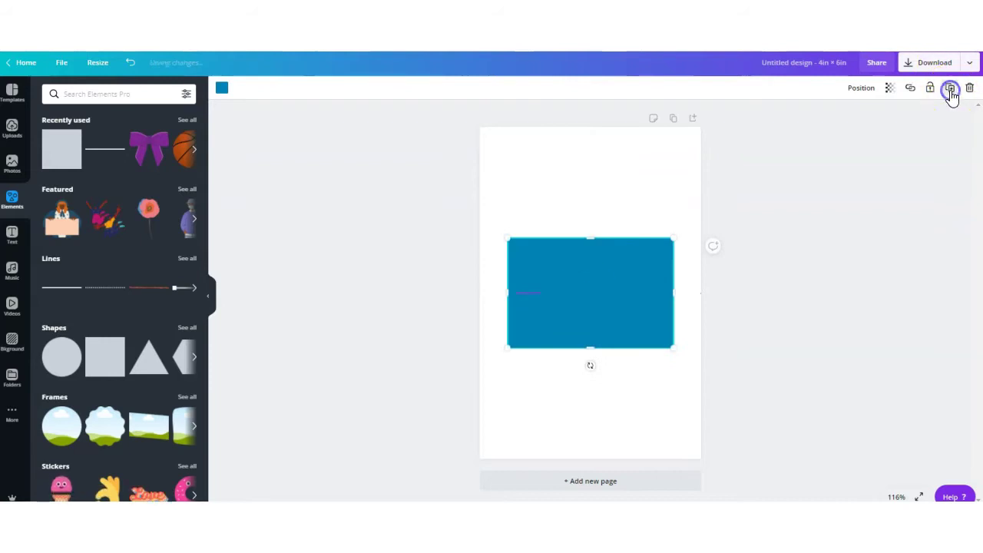
pyautogui.click(222, 88)
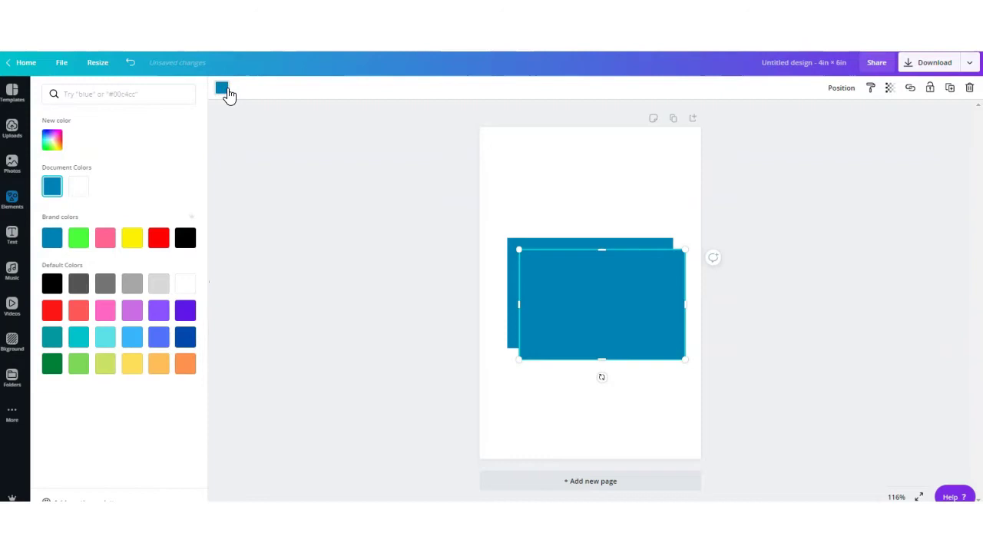
pyautogui.click(132, 288)
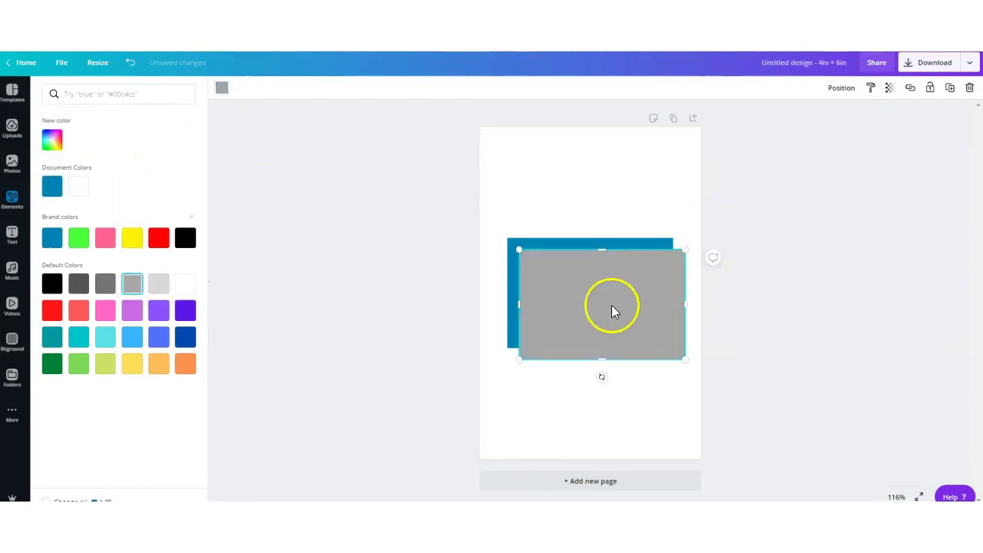
pyautogui.moveTo(606, 255); pyautogui.dragTo(622, 371)
pyautogui.click(950, 88)
pyautogui.moveTo(615, 193); pyautogui.dragTo(612, 395)
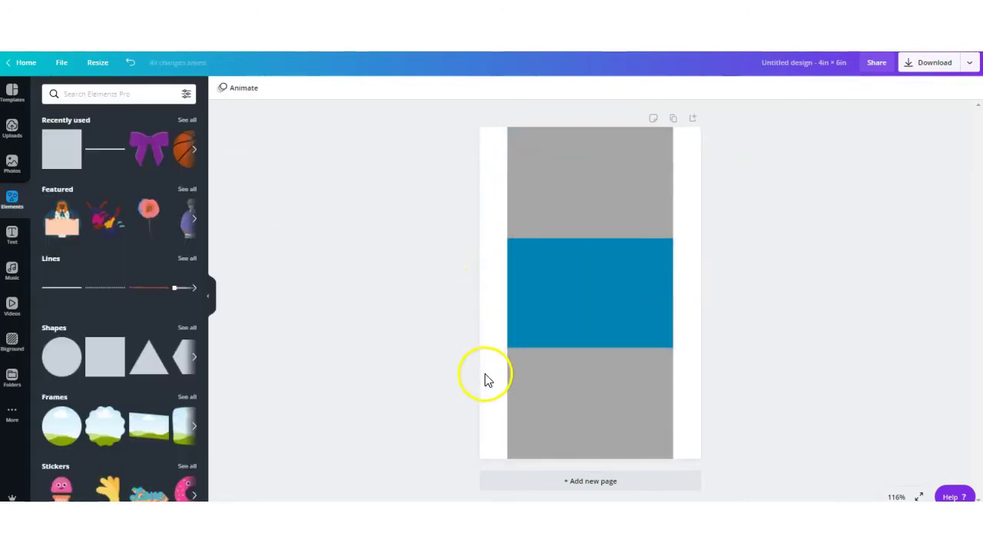
# - Add a light gray square, stretch it into a narrow strip 6 in tall, and fit it in the page's left margin
pyautogui.click(98, 369)
pyautogui.click(223, 89)
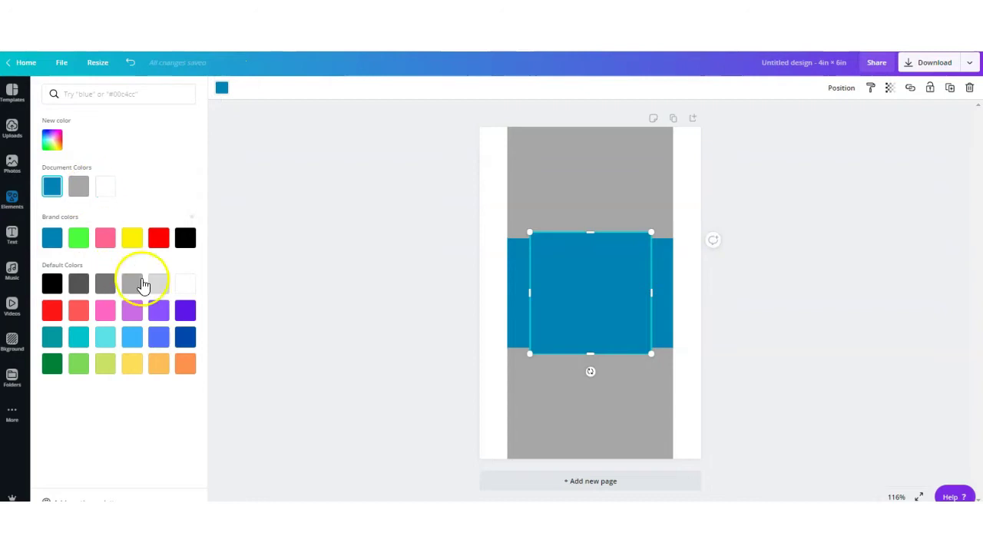
pyautogui.click(158, 284)
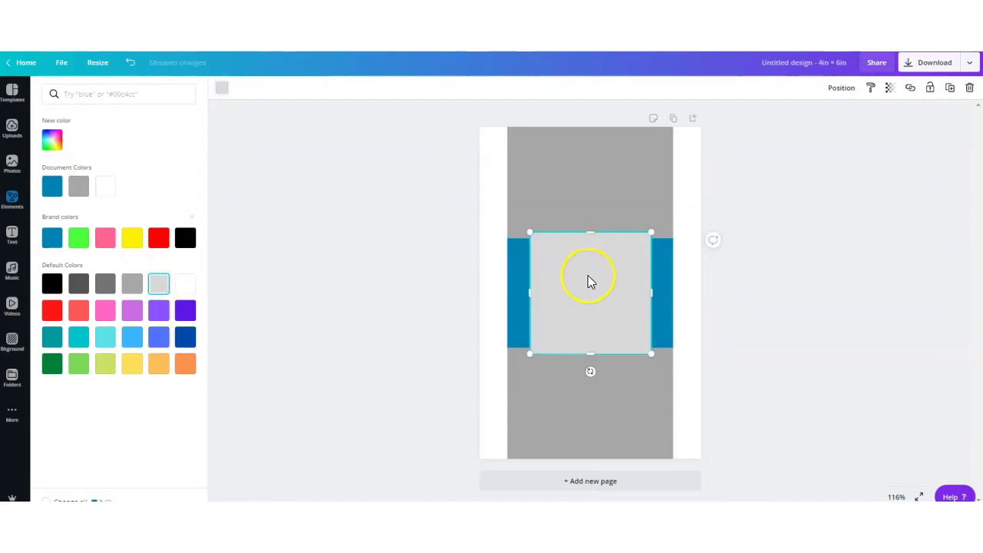
pyautogui.moveTo(647, 288); pyautogui.dragTo(546, 277)
pyautogui.moveTo(544, 231); pyautogui.dragTo(551, 126)
pyautogui.moveTo(544, 353); pyautogui.dragTo(555, 454)
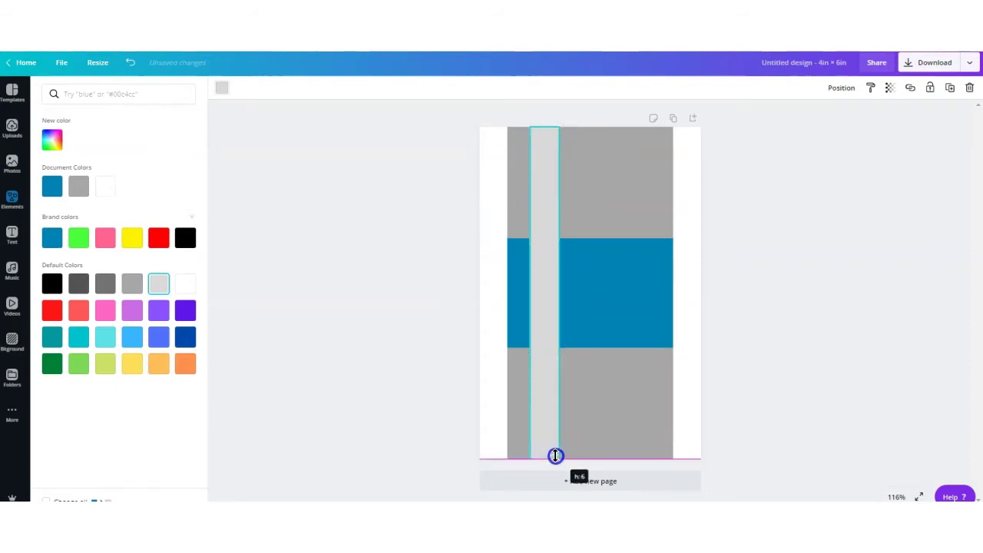
pyautogui.moveTo(525, 346); pyautogui.dragTo(496, 350)
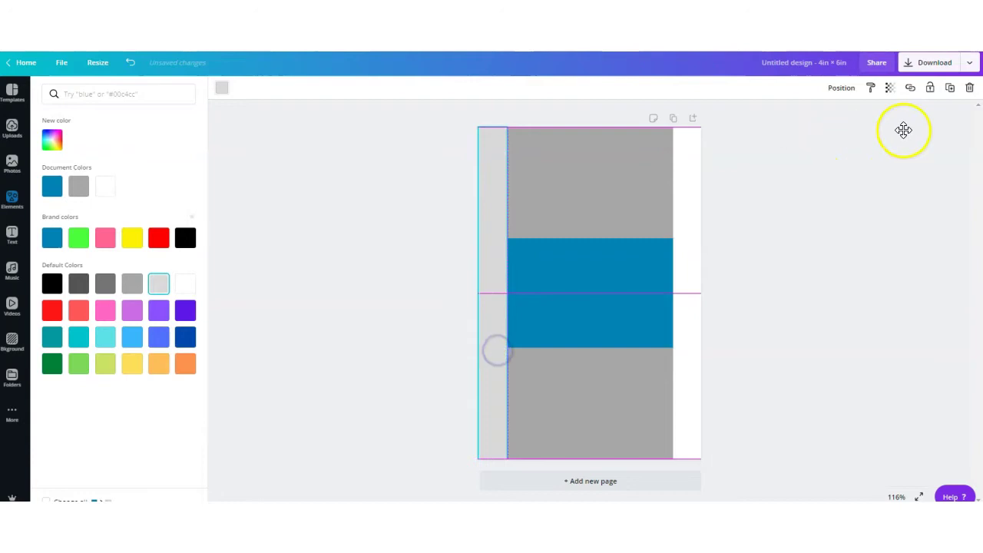
# - Duplicate the light gray strip and place the copy in the page's right margin
pyautogui.click(950, 87)
pyautogui.moveTo(496, 247); pyautogui.dragTo(683, 226)
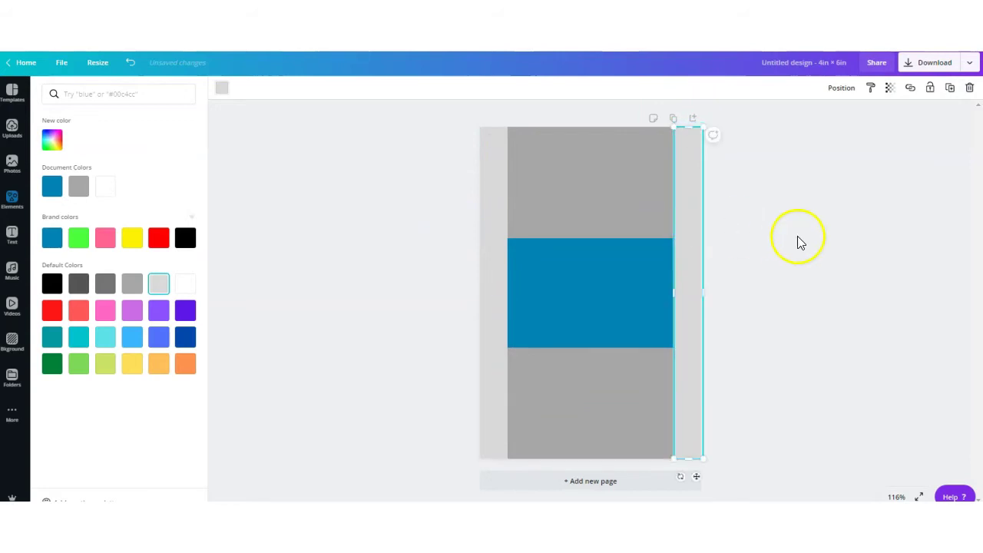
pyautogui.click(796, 235)
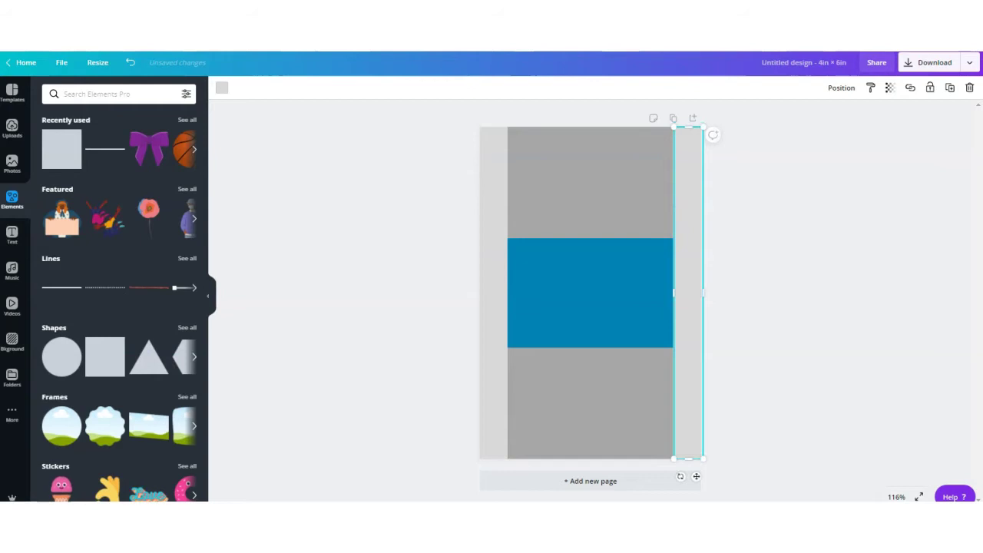
pyautogui.click(767, 140)
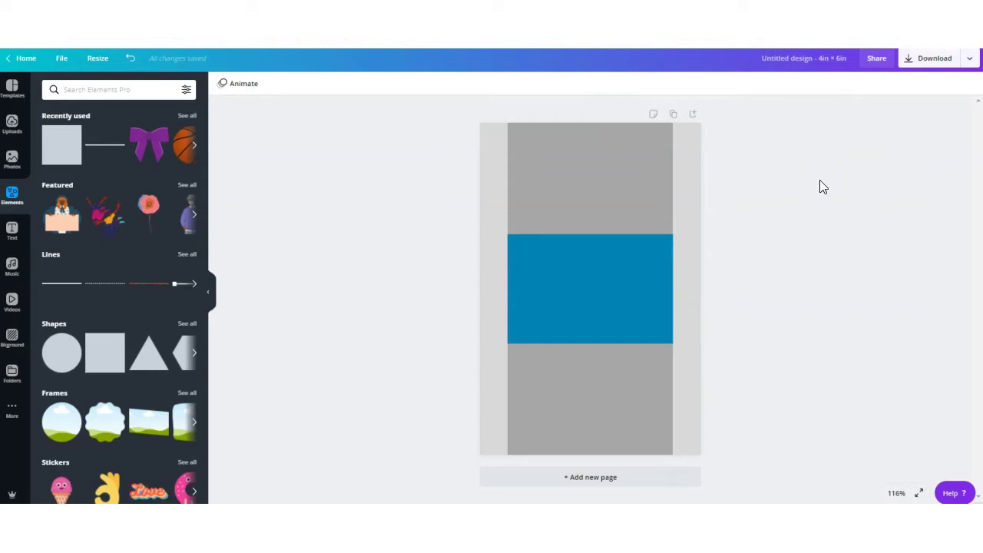
# - Duplicate the wrapper template page and return to page 1
pyautogui.click(672, 115)
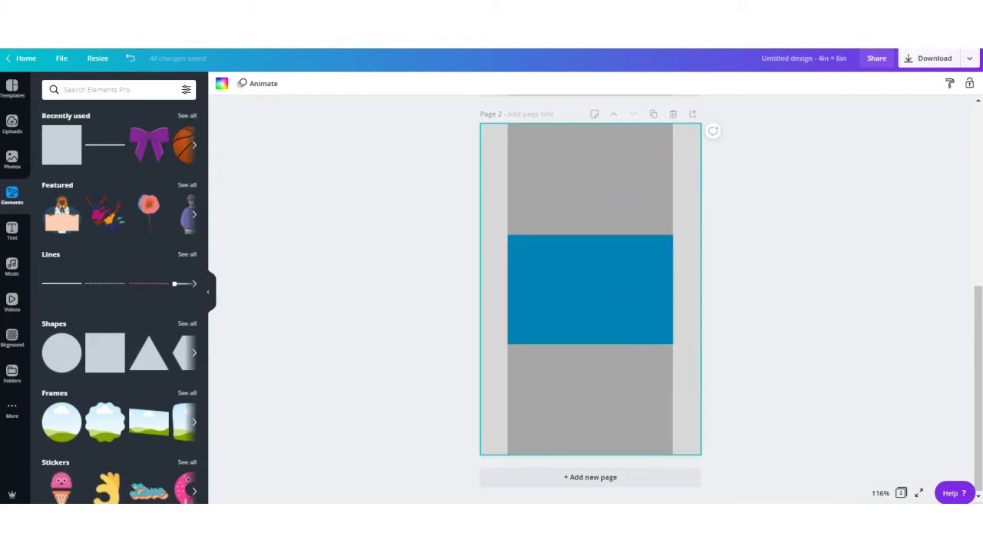
pyautogui.scroll(3, 976, 368)
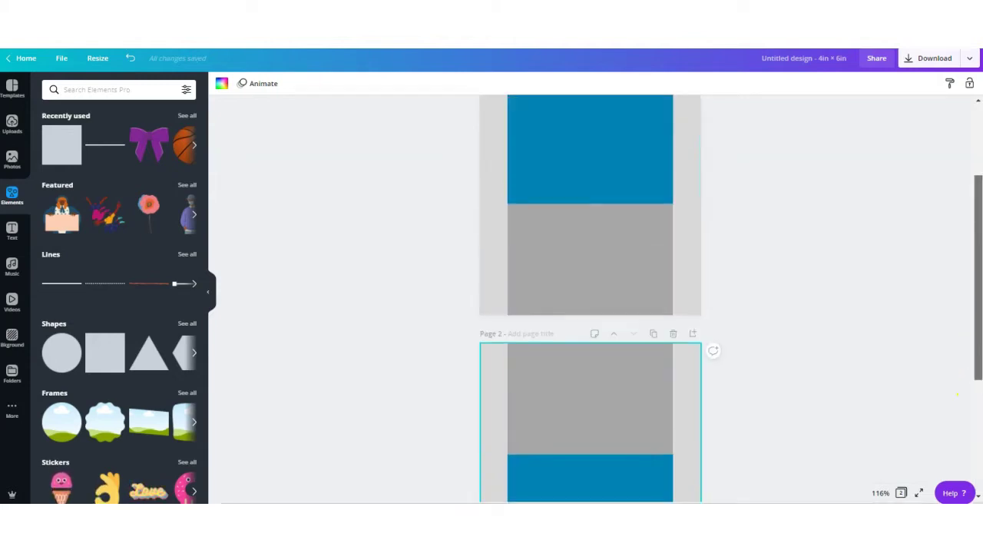
pyautogui.scroll(3, 957, 394)
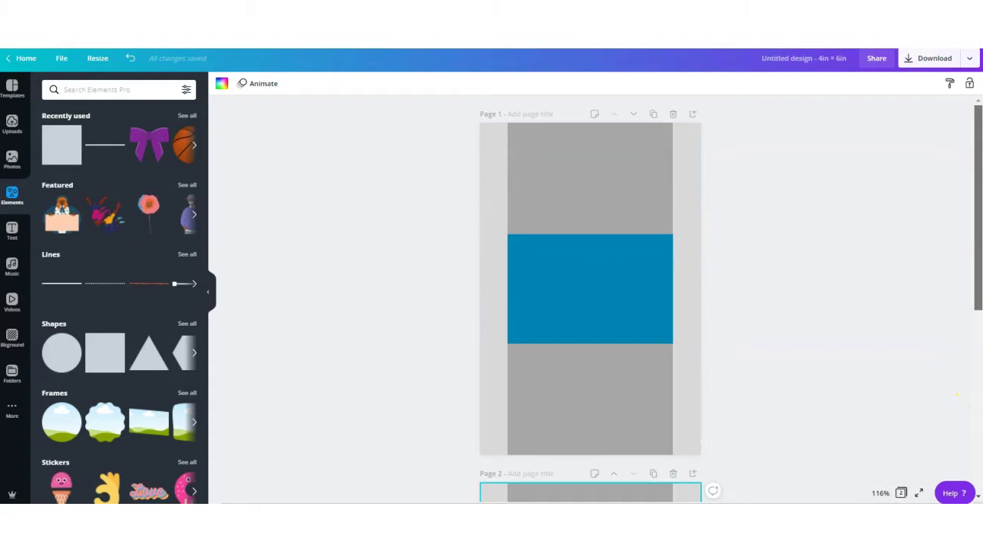
# - Open the photos in the SUPERHERO folder
pyautogui.click(956, 394)
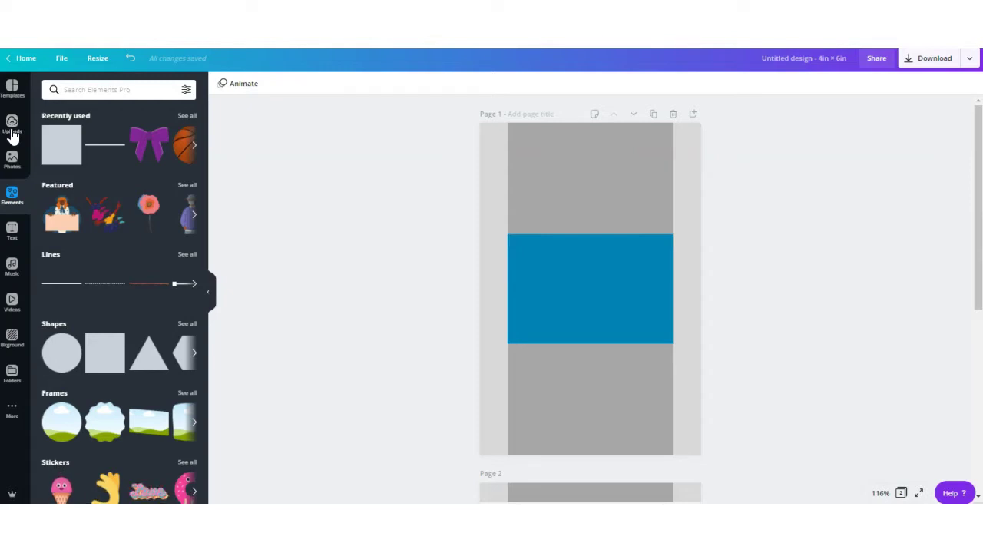
pyautogui.hotkey('ctrl', 'Tab')
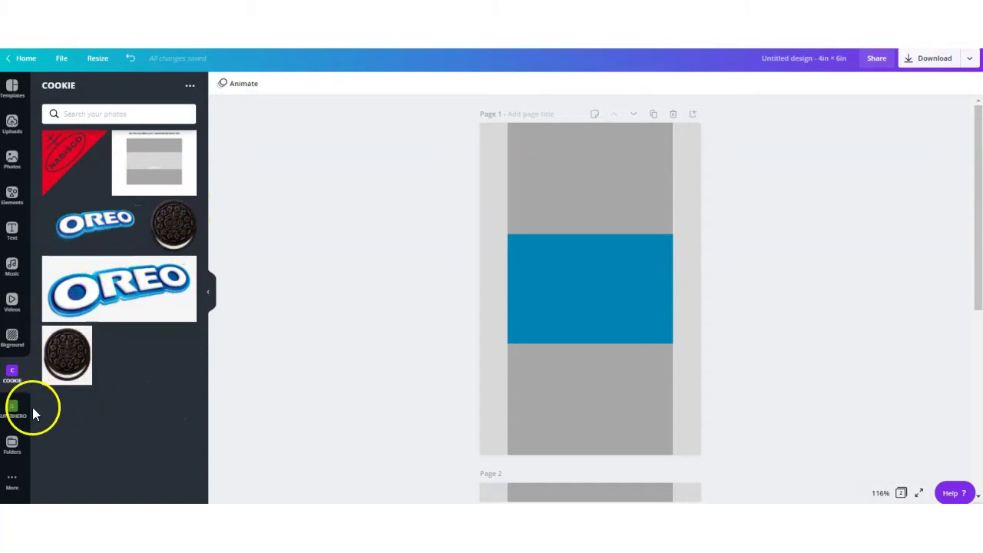
pyautogui.click(9, 411)
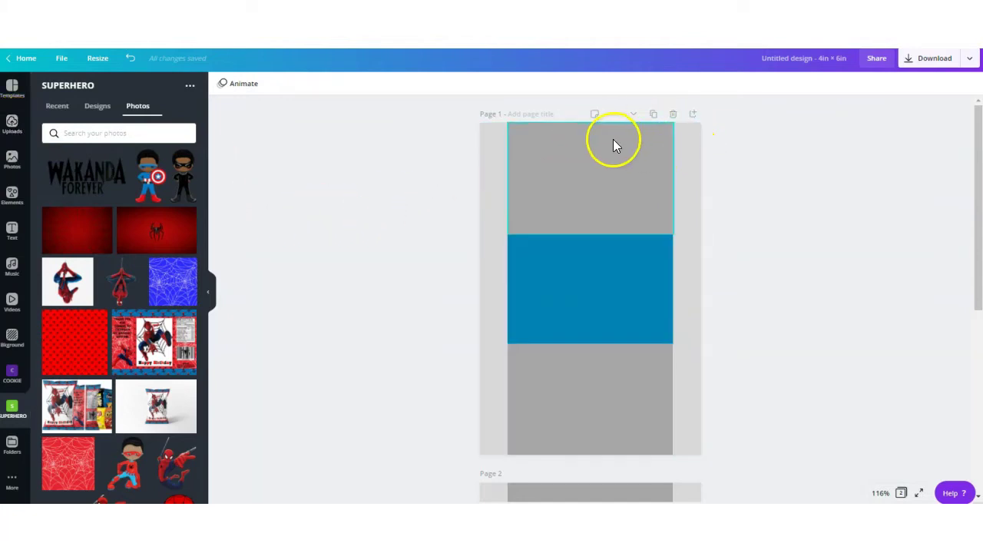
# - Try red on both side strips of page 1
pyautogui.click(689, 154)
pyautogui.click(219, 85)
pyautogui.click(157, 235)
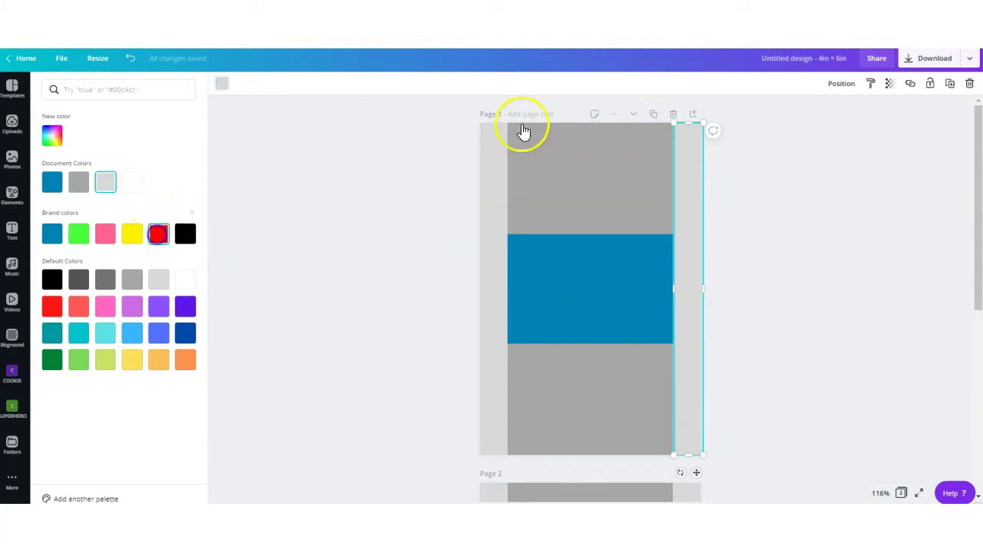
pyautogui.click(487, 153)
pyautogui.click(157, 234)
# - Try yellow on the upper and lower panels and black on the center panel of page 1
pyautogui.click(566, 176)
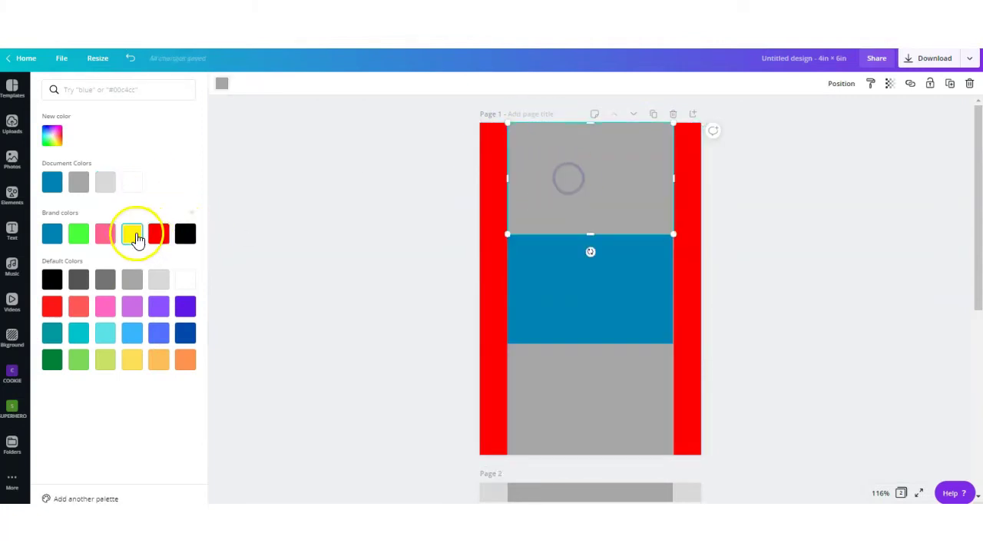
pyautogui.click(132, 234)
pyautogui.click(557, 385)
pyautogui.click(132, 234)
pyautogui.click(601, 262)
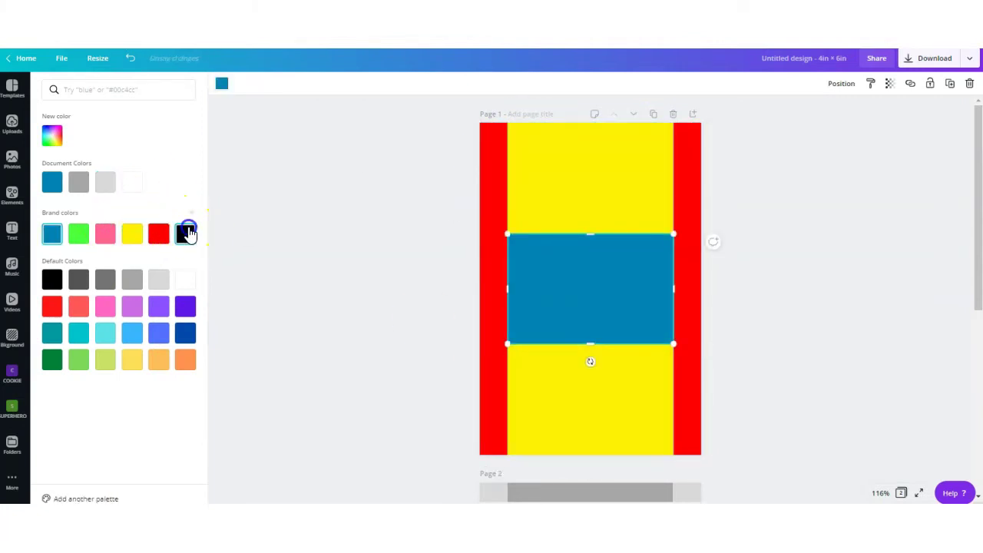
pyautogui.click(185, 234)
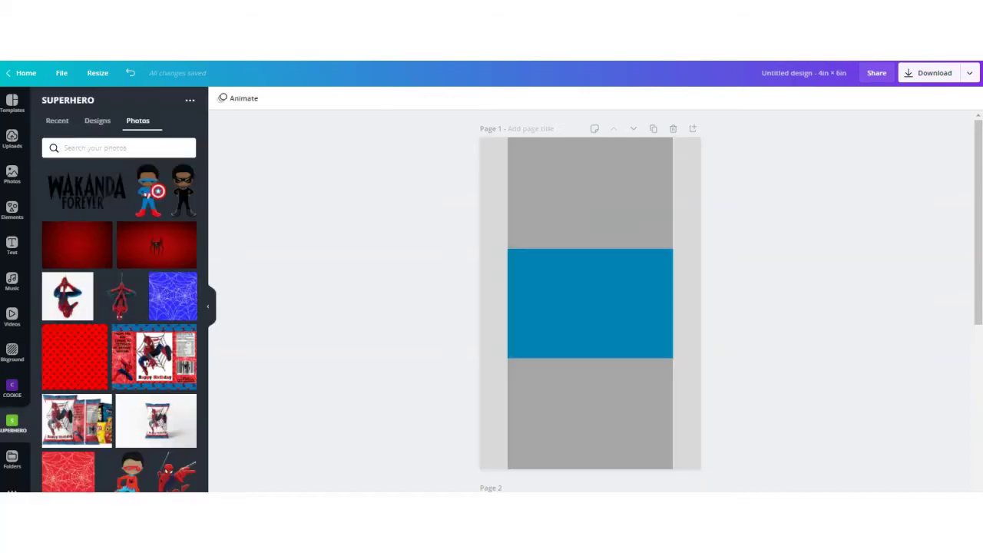
# - Color both side strips of page 1 black
pyautogui.click(490, 205)
pyautogui.click(221, 98)
pyautogui.click(185, 247)
pyautogui.click(680, 193)
pyautogui.click(185, 248)
# - Color the upper and lower panels of page 1 red and the center panel dark blue
pyautogui.click(552, 189)
pyautogui.click(156, 250)
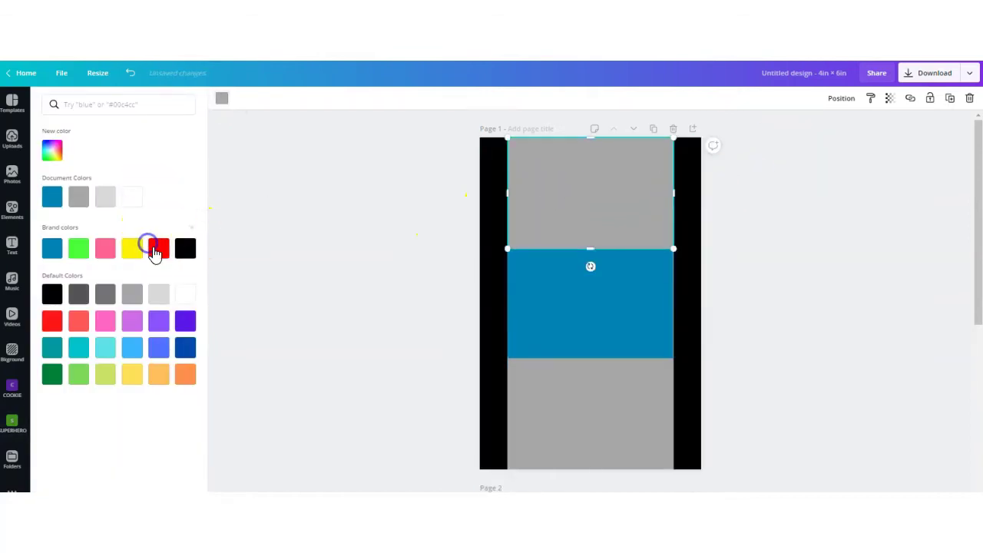
pyautogui.click(630, 409)
pyautogui.click(158, 252)
pyautogui.click(555, 295)
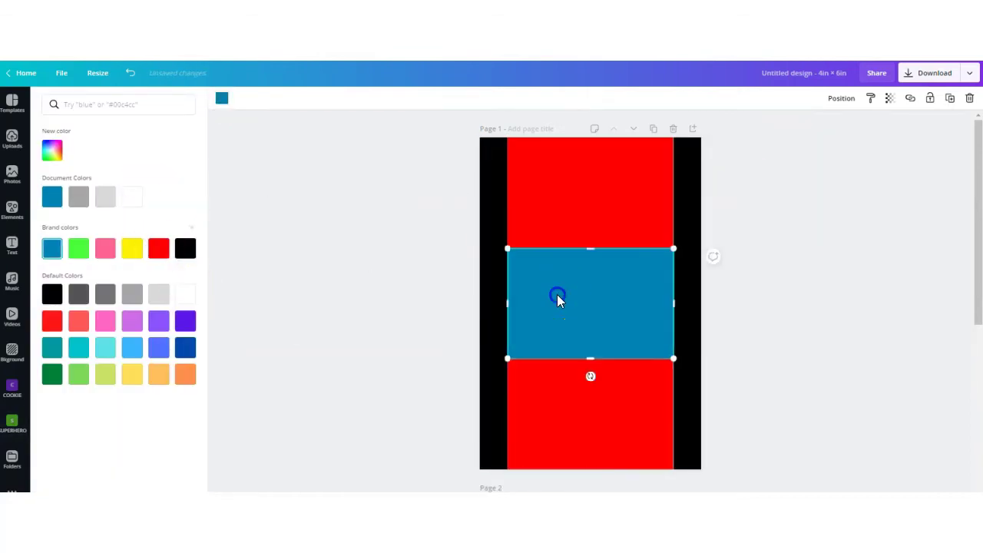
pyautogui.click(185, 347)
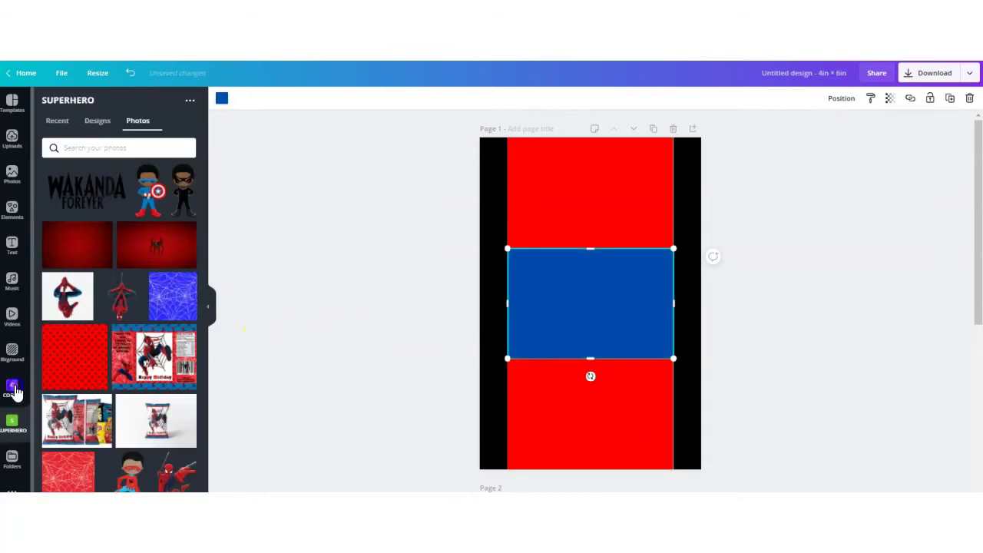
# - Add the Nabisco corner logo from the COOKIE folder, shrunk into the blue panel's upper-left corner
pyautogui.click(13, 388)
pyautogui.click(49, 165)
pyautogui.moveTo(643, 249); pyautogui.dragTo(607, 282)
pyautogui.moveTo(552, 312); pyautogui.dragTo(526, 277)
pyautogui.moveTo(577, 325); pyautogui.dragTo(537, 295)
pyautogui.click(441, 278)
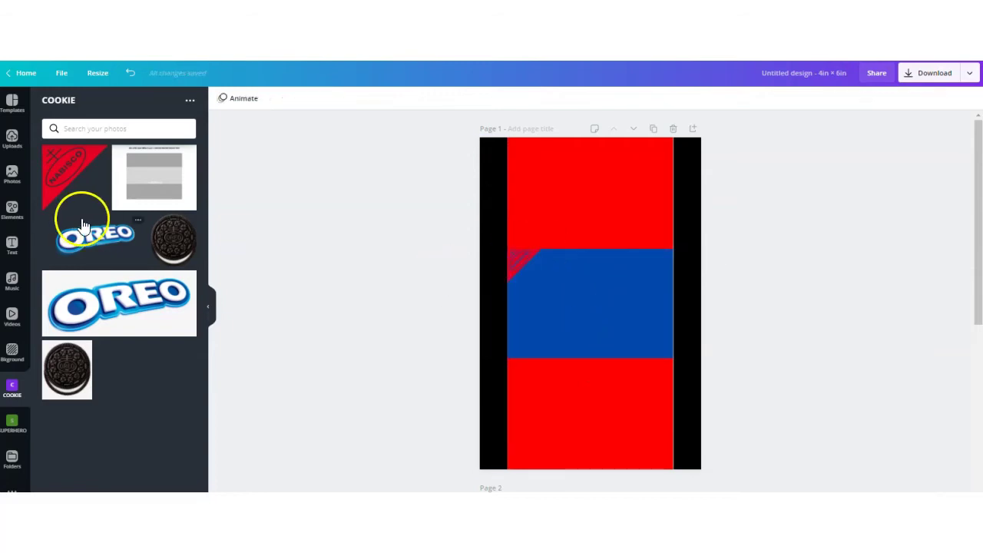
# - Add the transparent Oreo cookie image, shrink it and crop off its upper part so it meets the blue panel's top edge
pyautogui.click(170, 240)
pyautogui.moveTo(658, 215); pyautogui.dragTo(590, 248)
pyautogui.moveTo(590, 212); pyautogui.dragTo(588, 248)
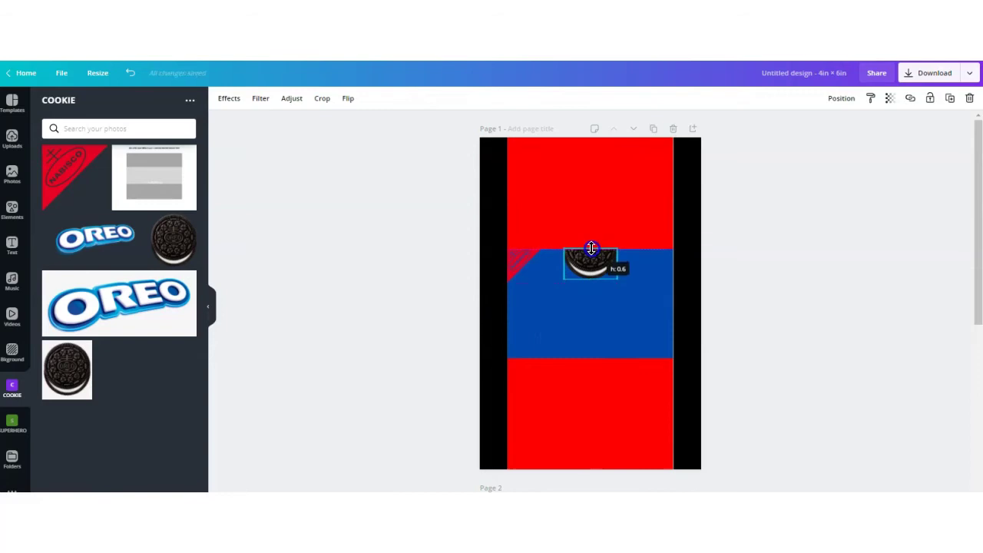
pyautogui.moveTo(561, 281); pyautogui.dragTo(559, 296)
# - Add the black-suited superhero boy from the SUPERHERO folder, scaled to the blue panel's height at its right end
pyautogui.click(9, 426)
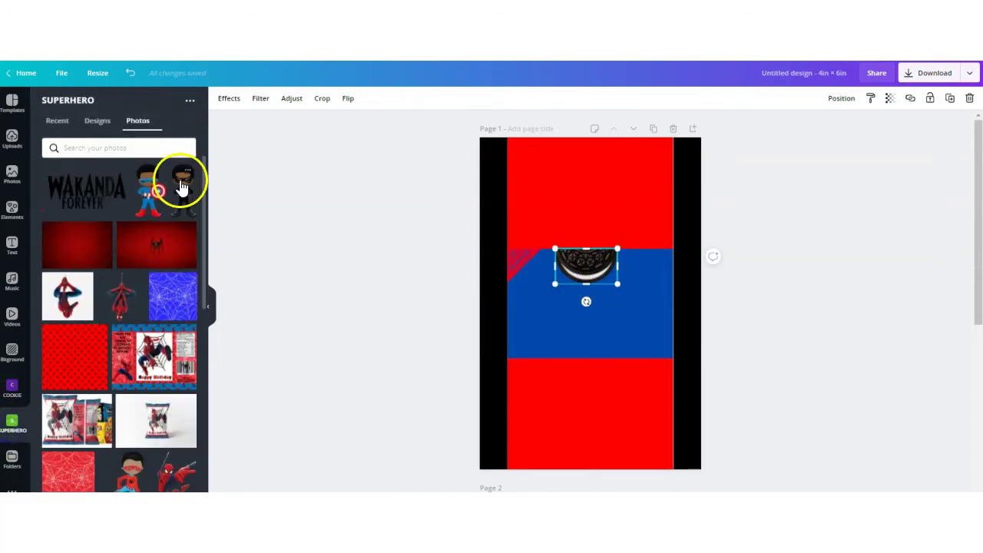
pyautogui.click(180, 178)
pyautogui.moveTo(655, 174); pyautogui.dragTo(644, 285)
pyautogui.moveTo(618, 354); pyautogui.dragTo(614, 358)
# - Add the transparent OREO logo from the COOKIE folder, shrunk over the cropped cookie
pyautogui.click(11, 417)
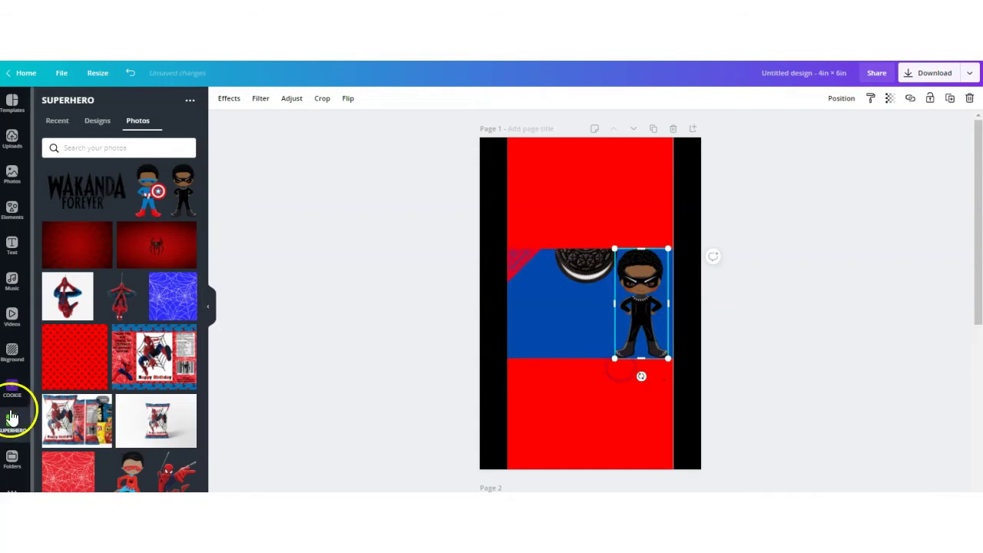
pyautogui.click(11, 387)
pyautogui.click(95, 236)
pyautogui.moveTo(667, 258); pyautogui.dragTo(586, 259)
# - Add the WAKANDA FOREVER image from the SUPERHERO folder and size it to fill the blue panel's lower-left area beside the boy
pyautogui.click(12, 423)
pyautogui.click(85, 192)
pyautogui.moveTo(522, 284); pyautogui.dragTo(563, 319)
pyautogui.moveTo(511, 289); pyautogui.dragTo(501, 282)
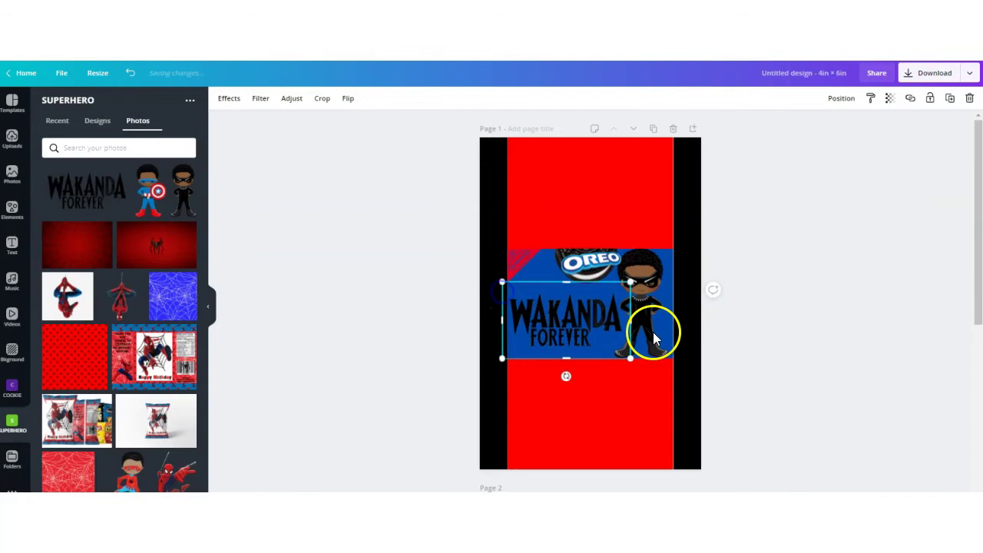
# - Download the finished wrapper design as a PNG
pyautogui.click(765, 321)
pyautogui.click(915, 73)
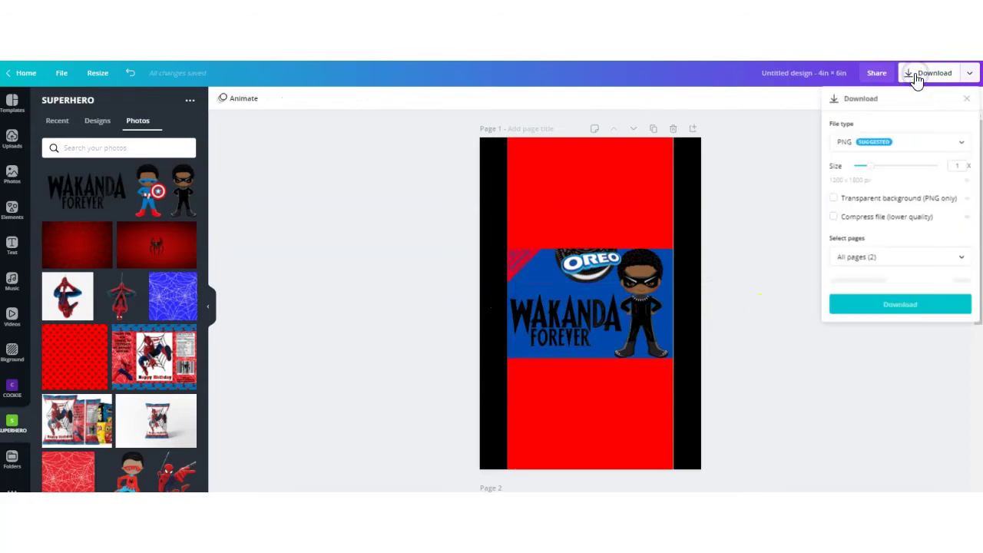
pyautogui.click(896, 283)
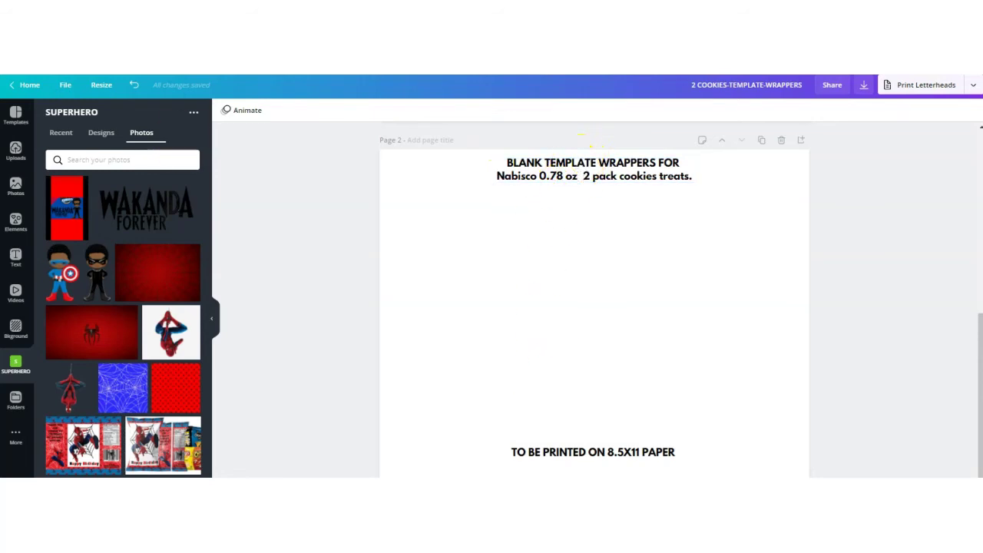
# - Place two copies of the wrapper image side by side between the text lines on page 2 of the 2 COOKIES-TEMPLATE-WRAPPERS design
pyautogui.click(60, 212)
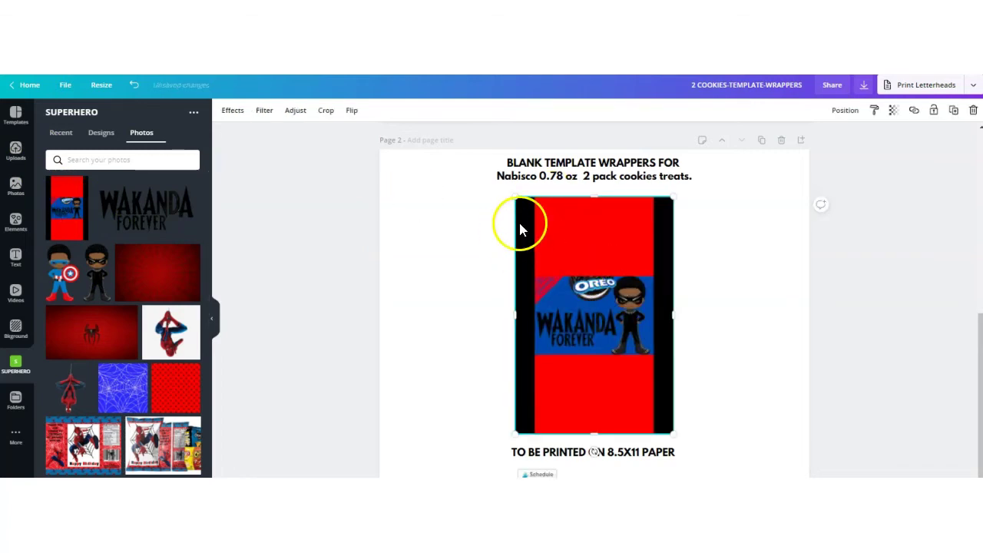
pyautogui.moveTo(513, 196); pyautogui.dragTo(516, 199)
pyautogui.moveTo(505, 267); pyautogui.dragTo(643, 270)
pyautogui.click(953, 110)
pyautogui.moveTo(492, 287); pyautogui.dragTo(545, 281)
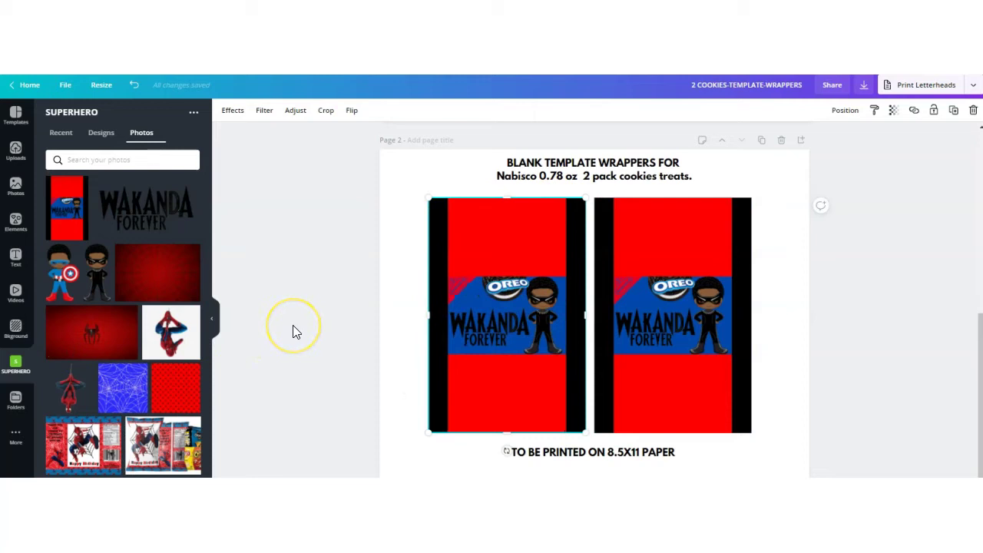